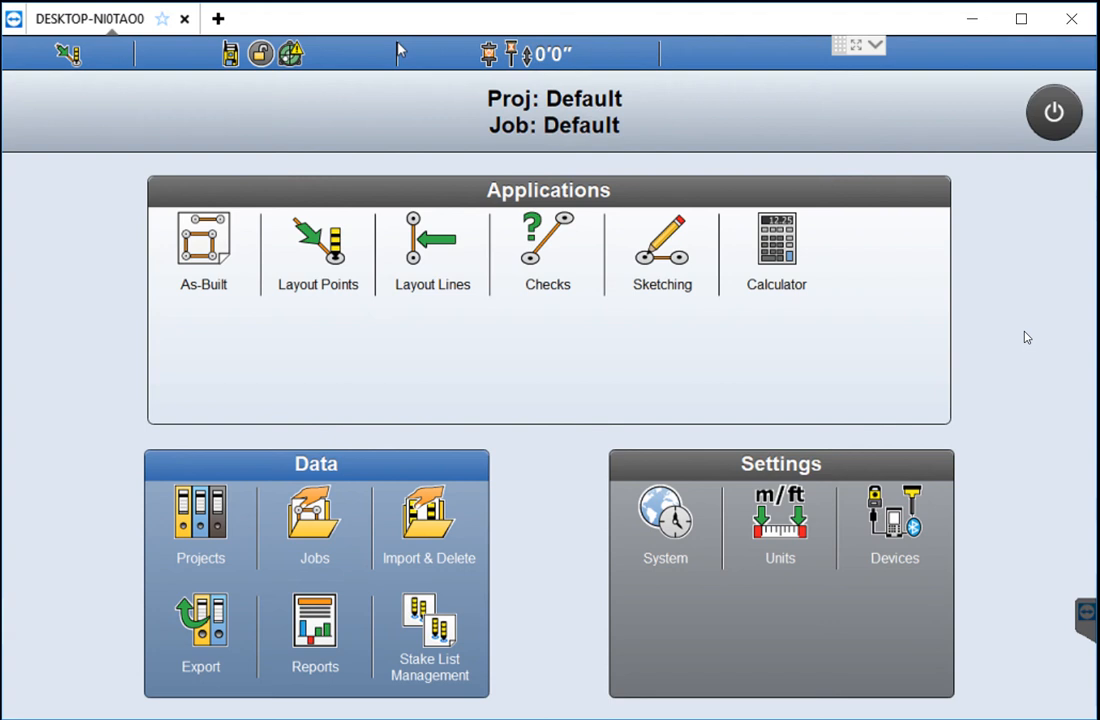
Open the Layout Points application and go to device setup from the out-of-level warning.
{"action": "left_click", "coordinate": [312, 258]}
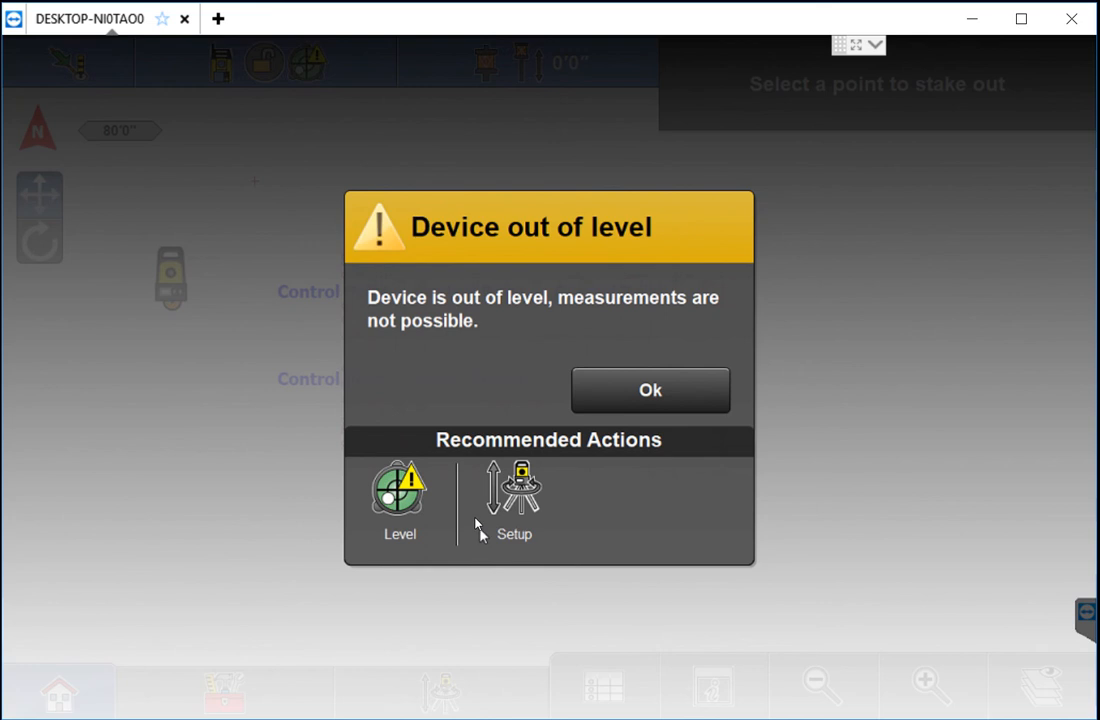
{"action": "left_click", "coordinate": [515, 492]}
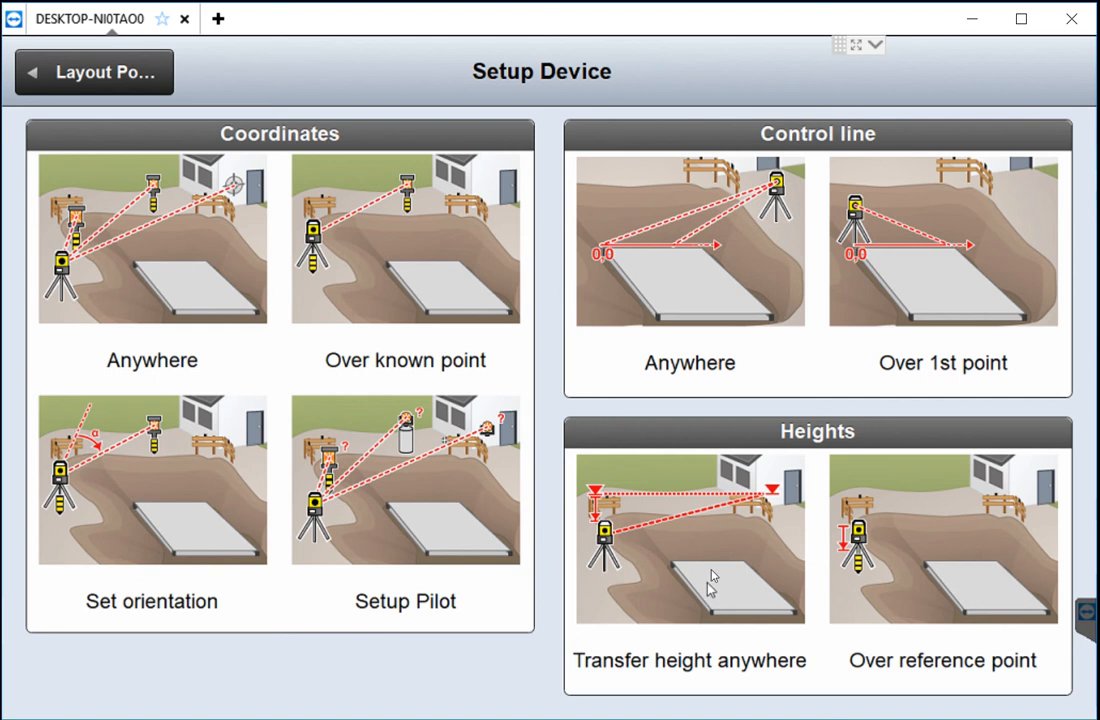
View the levelling page of the coordinate Anywhere, Over known point, Set orientation and Transfer height anywhere setups, cancelling each one.
{"action": "left_click", "coordinate": [221, 266]}
{"action": "left_click", "coordinate": [226, 690]}
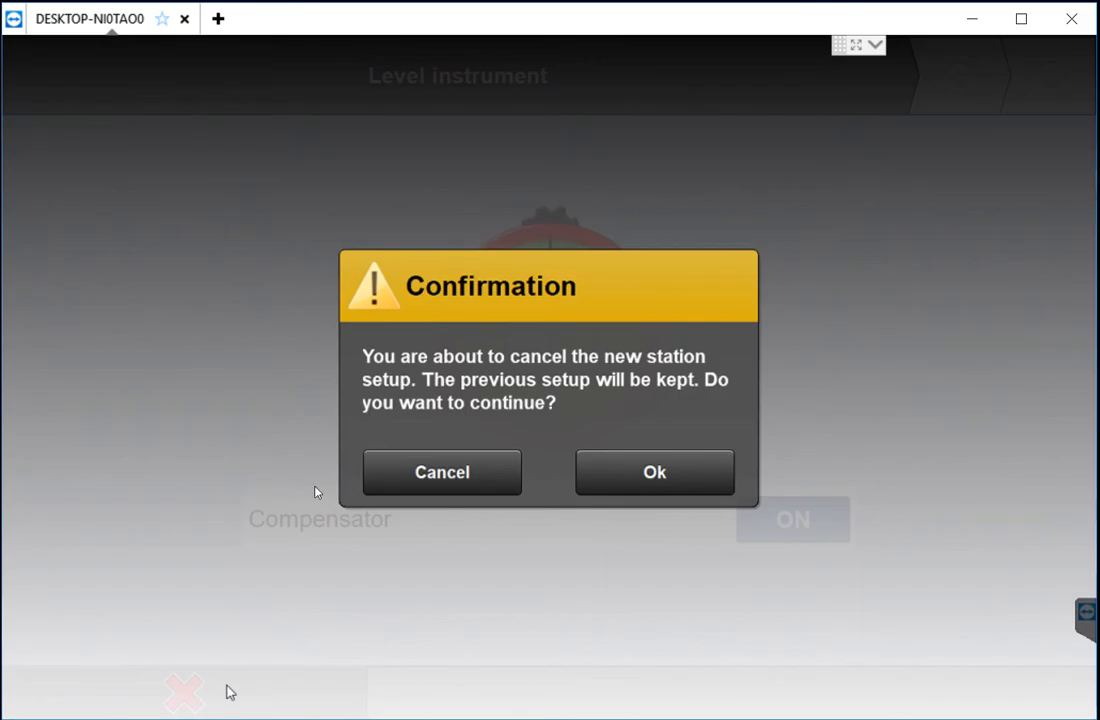
{"action": "left_click", "coordinate": [633, 474]}
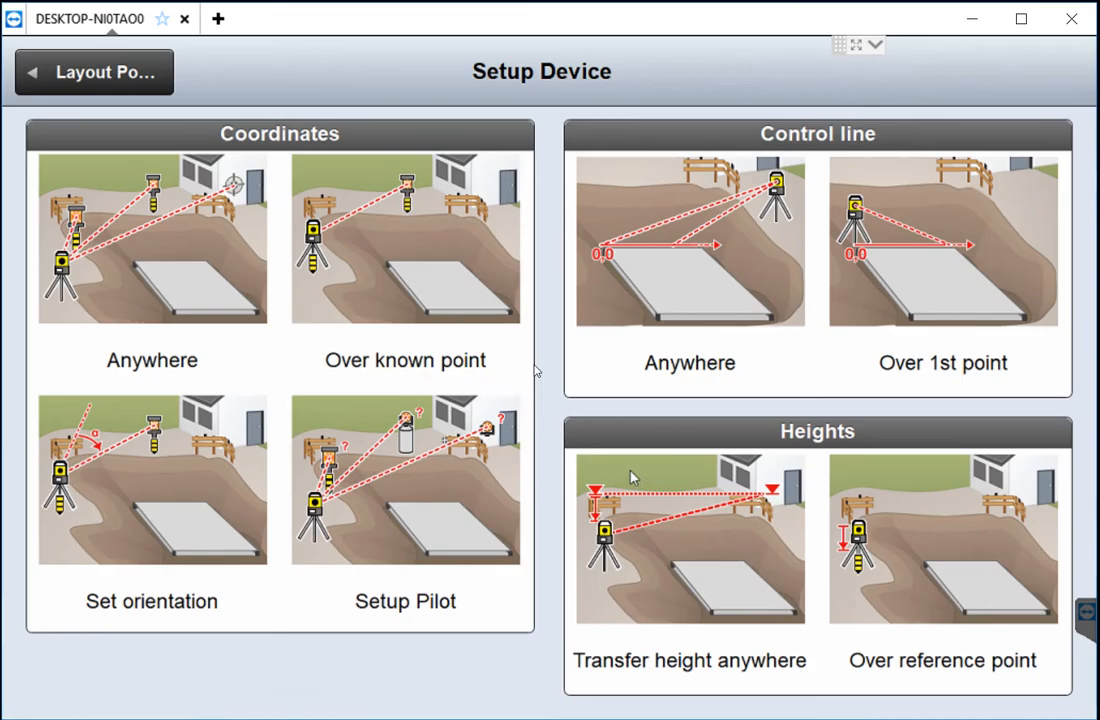
{"action": "left_click", "coordinate": [455, 258]}
{"action": "left_click", "coordinate": [233, 698]}
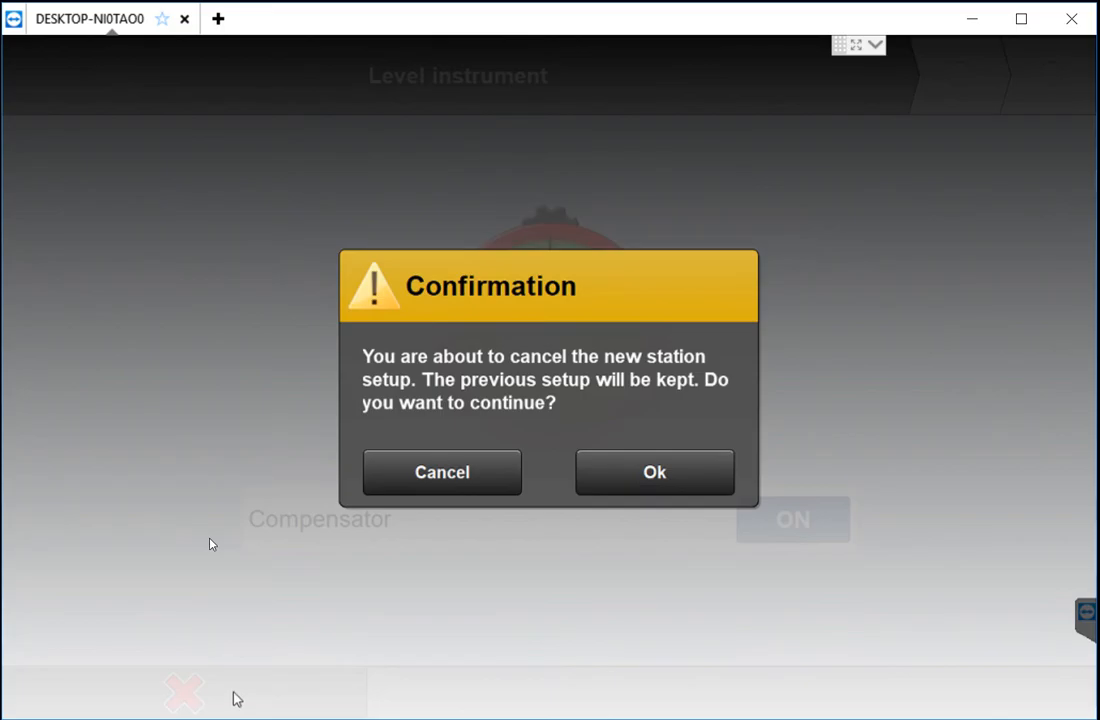
{"action": "left_click", "coordinate": [637, 474]}
{"action": "left_click", "coordinate": [207, 517]}
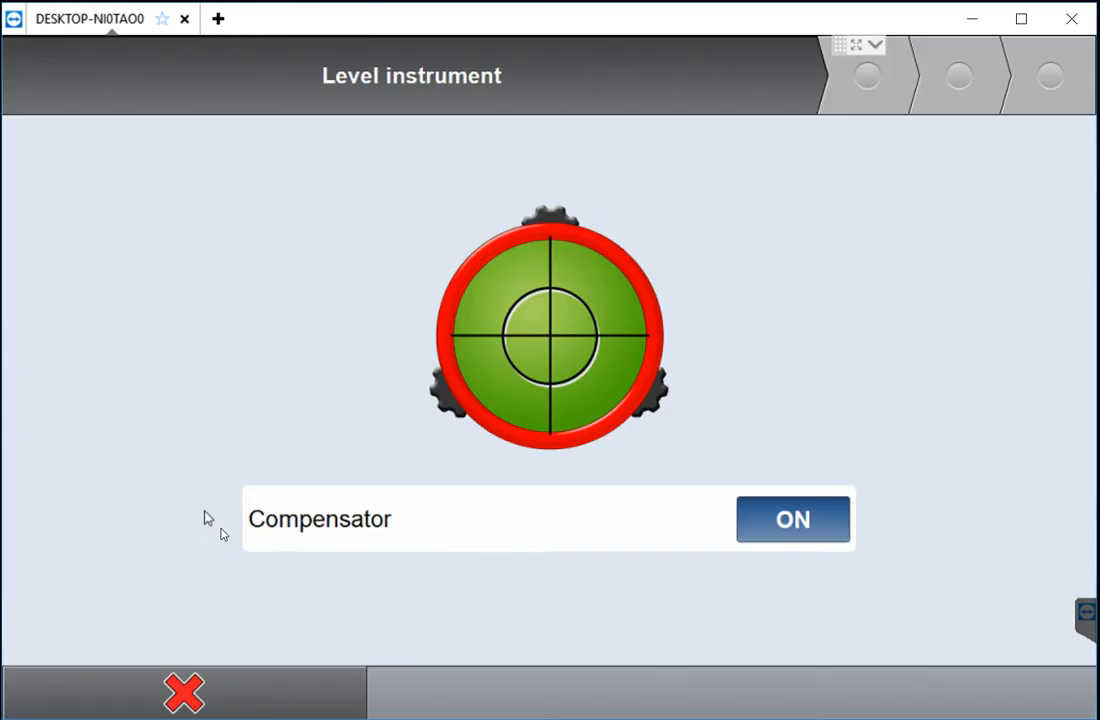
{"action": "left_click", "coordinate": [255, 690]}
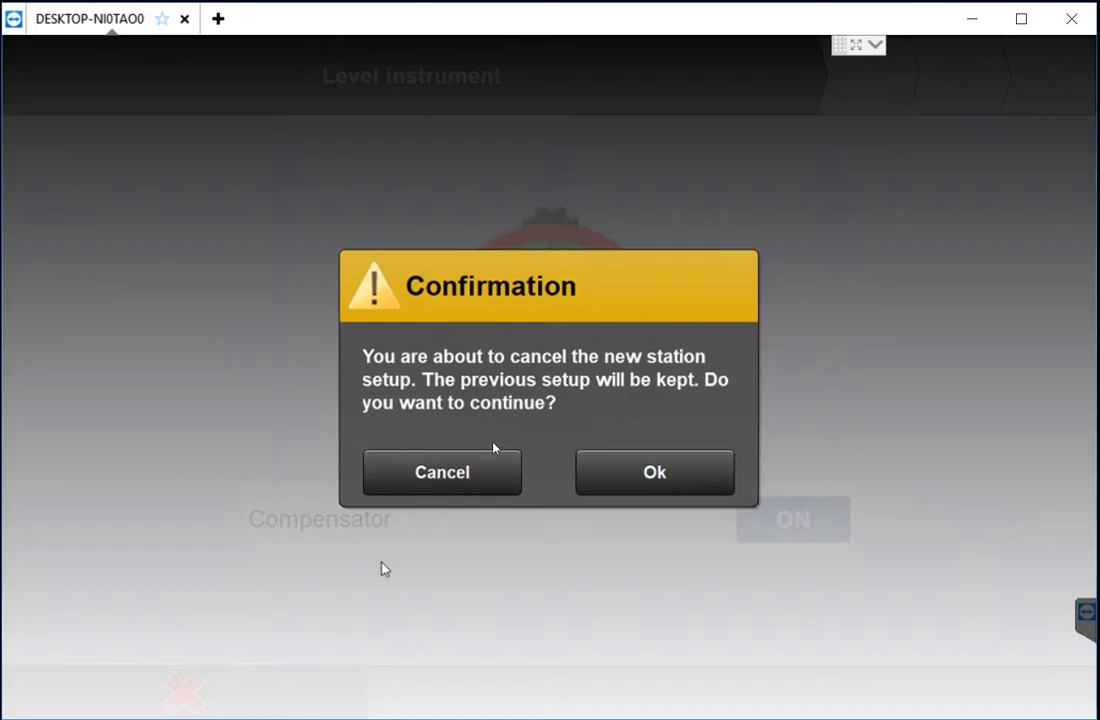
{"action": "left_click", "coordinate": [624, 467]}
{"action": "left_click", "coordinate": [610, 618]}
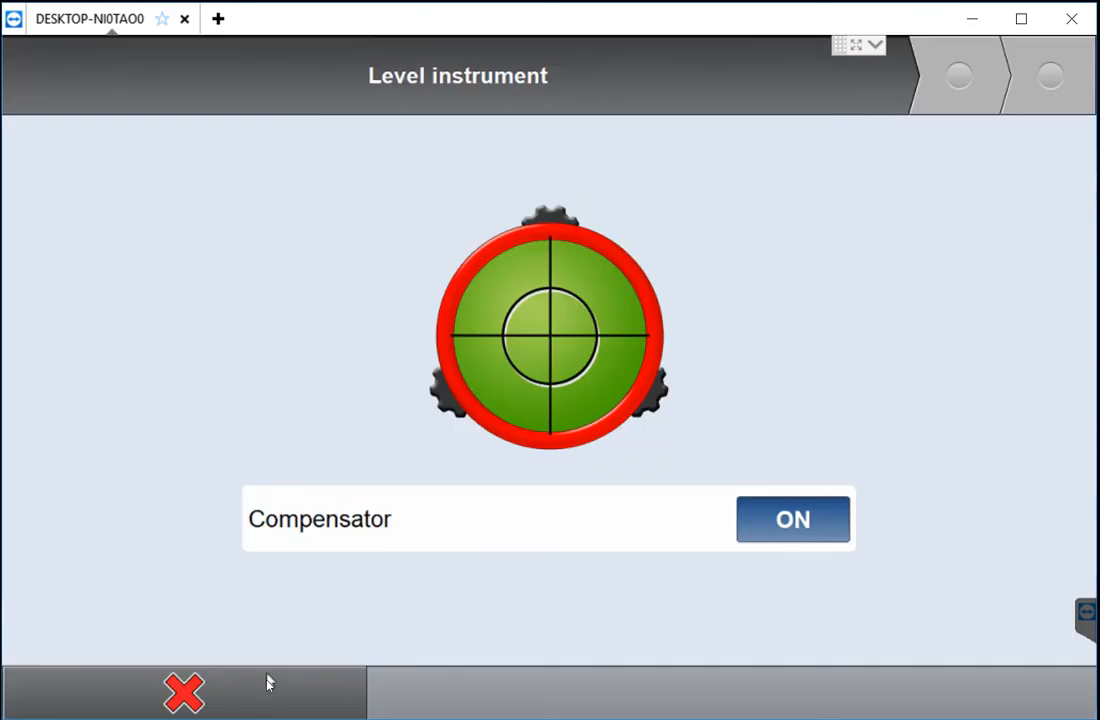
{"action": "left_click", "coordinate": [270, 681]}
{"action": "left_click", "coordinate": [610, 474]}
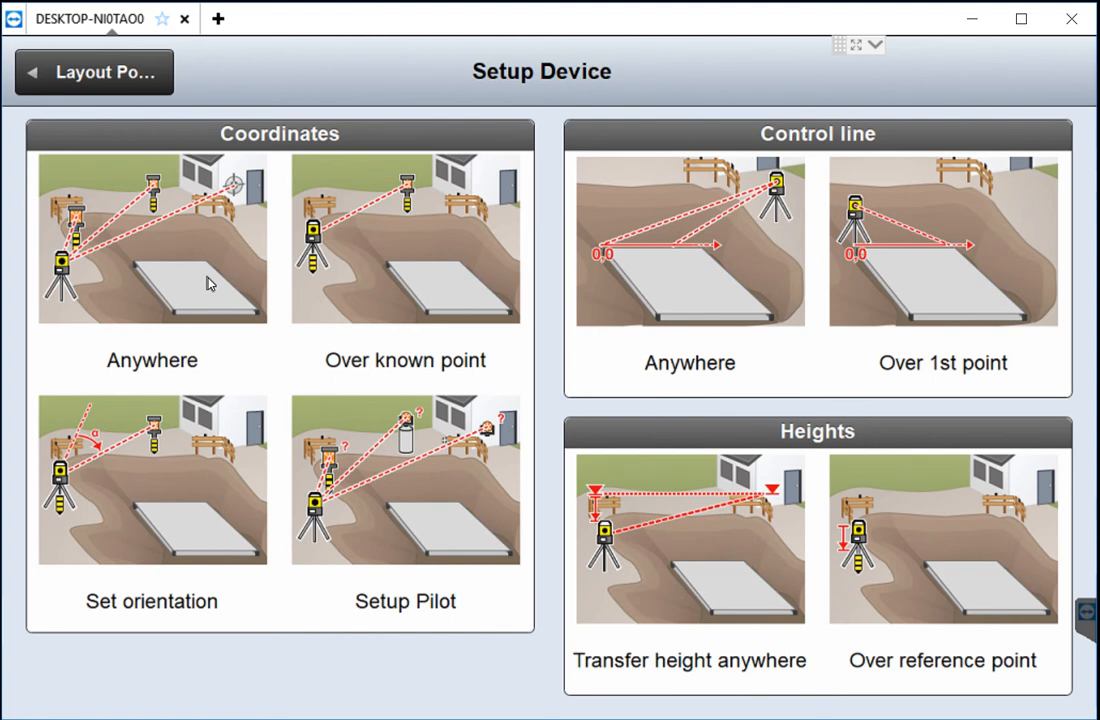
Check the instrument's level and compensator in the coordinate Anywhere setup, cancel the setup and return to Layout Points.
{"action": "left_click", "coordinate": [132, 194]}
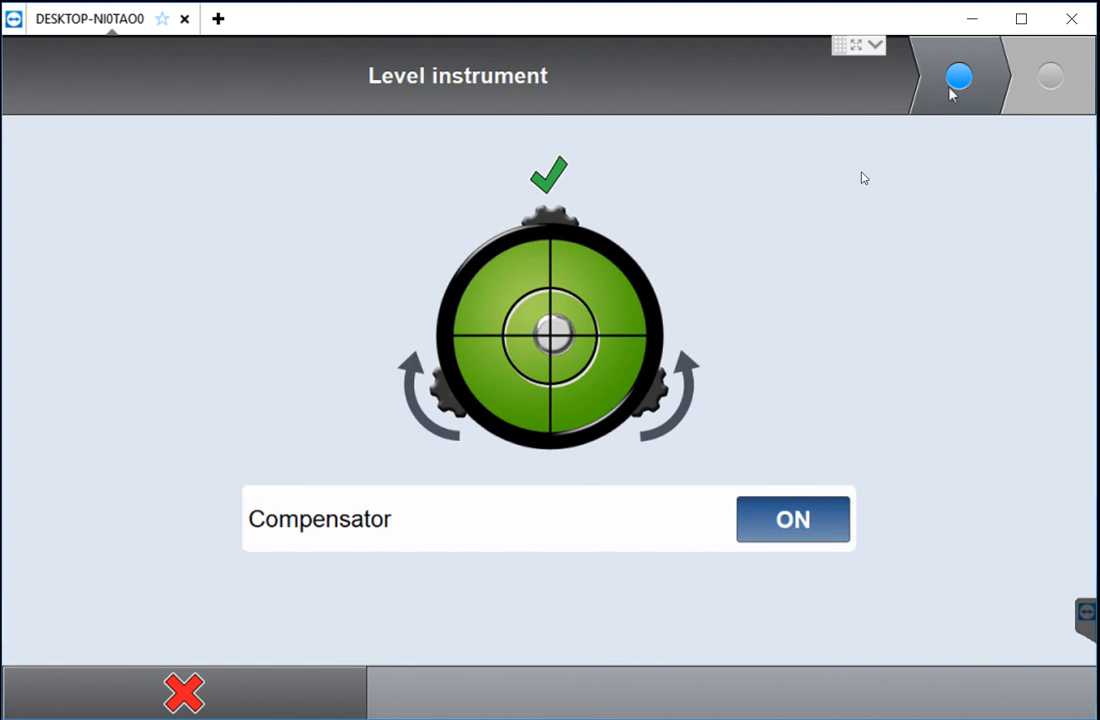
{"action": "left_click", "coordinate": [757, 525]}
{"action": "left_click", "coordinate": [760, 527]}
{"action": "left_click", "coordinate": [760, 527]}
{"action": "left_click", "coordinate": [760, 527]}
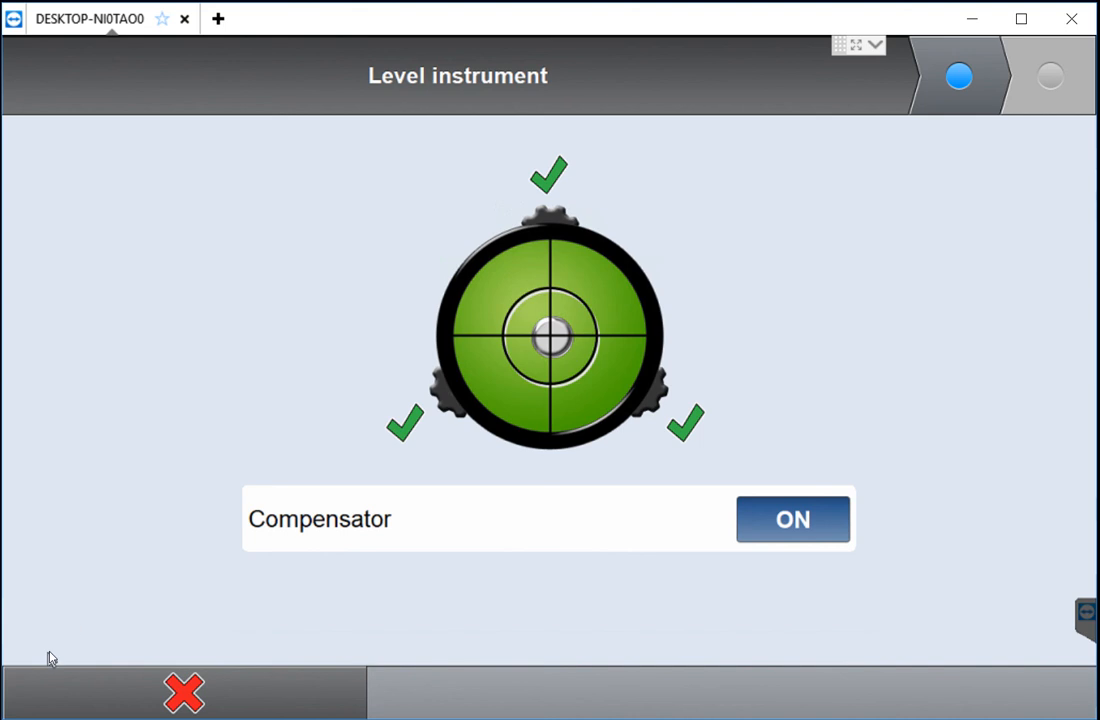
{"action": "left_click", "coordinate": [104, 686]}
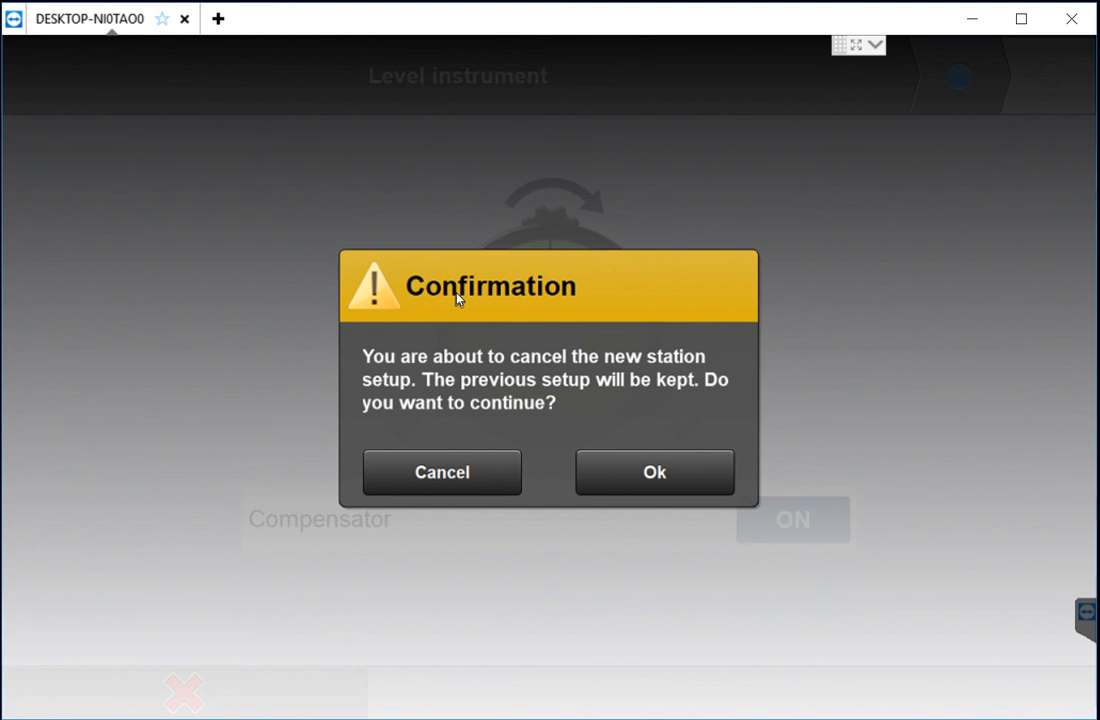
{"action": "left_click", "coordinate": [687, 467]}
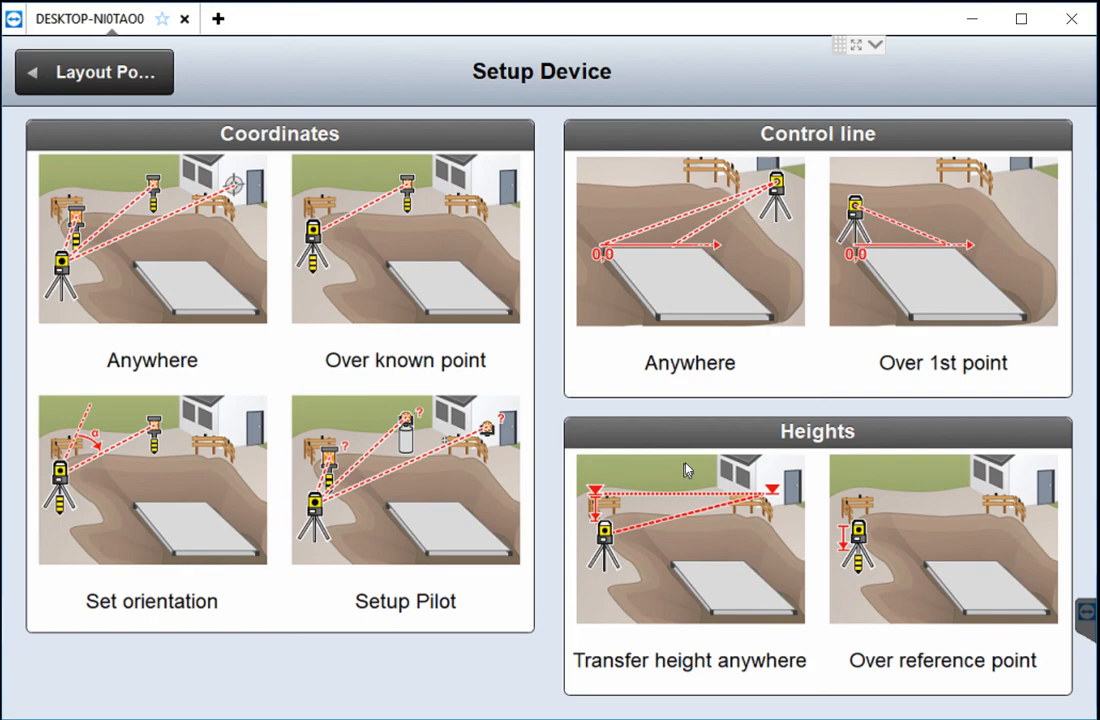
{"action": "left_click", "coordinate": [102, 73]}
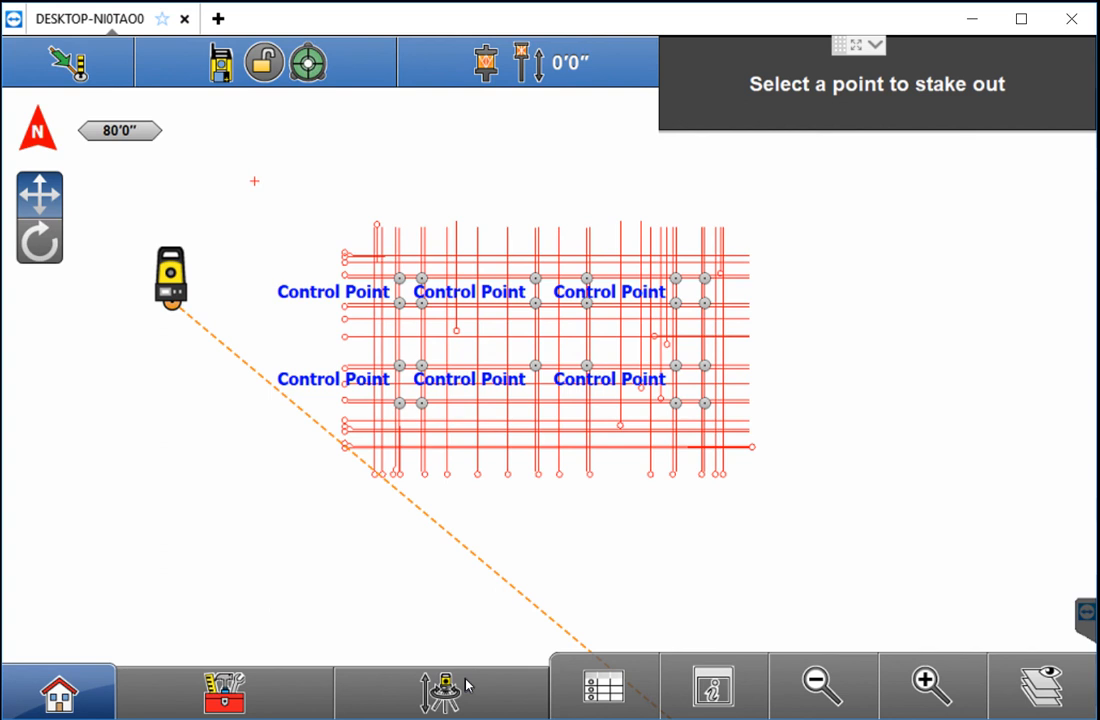
View the As-Built, Layout Lines, Sketching and Checks applications in turn and return to Layout Points.
{"action": "left_click", "coordinate": [90, 690]}
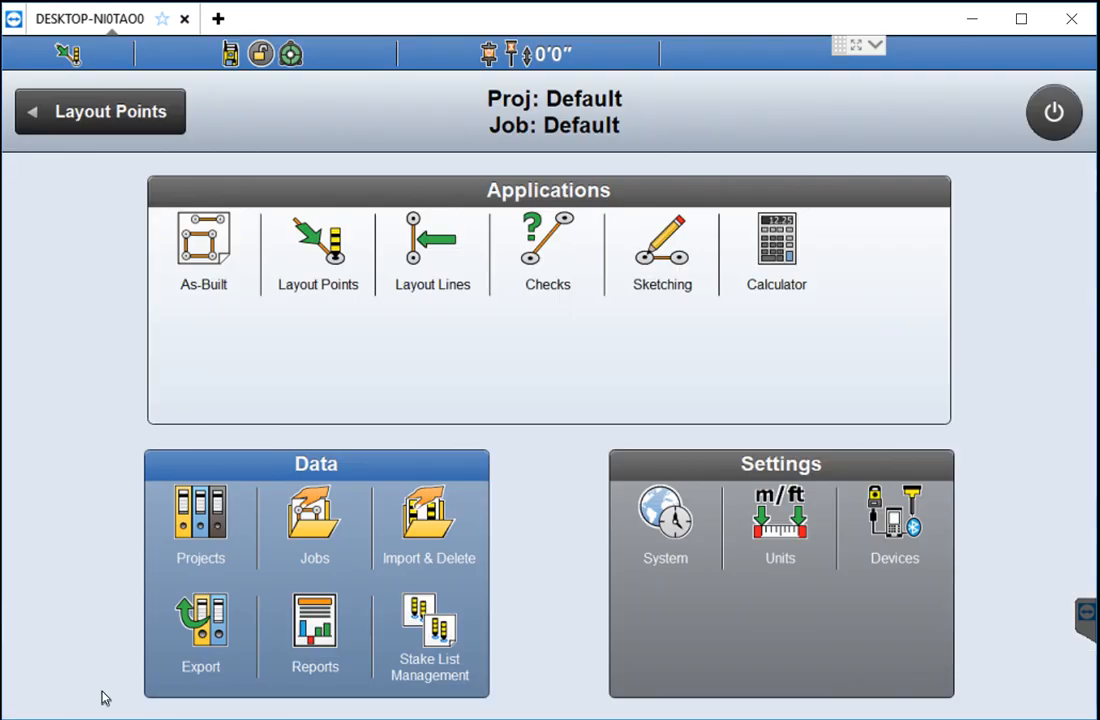
{"action": "left_click", "coordinate": [196, 290]}
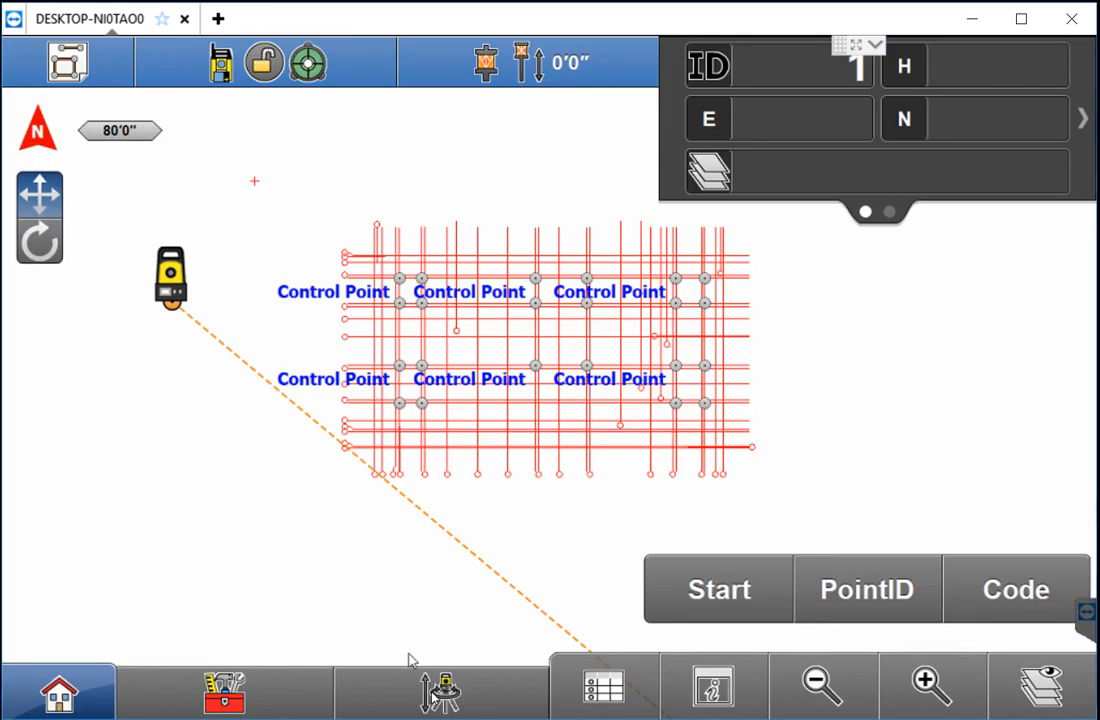
{"action": "left_click", "coordinate": [58, 690]}
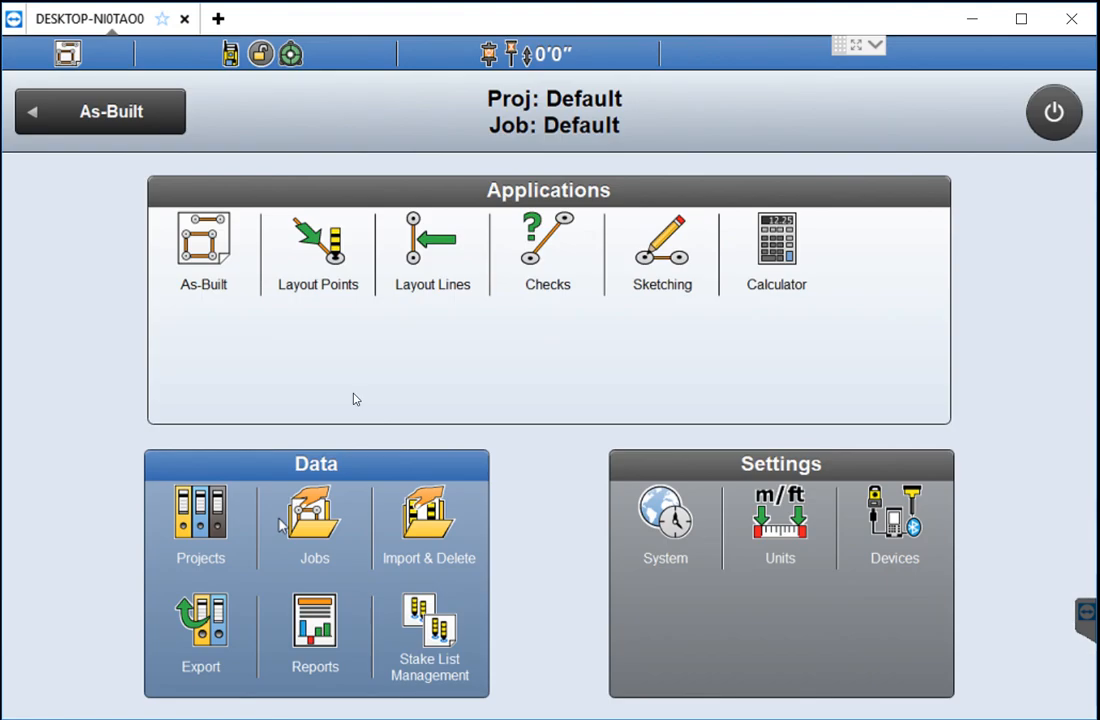
{"action": "left_click", "coordinate": [435, 288]}
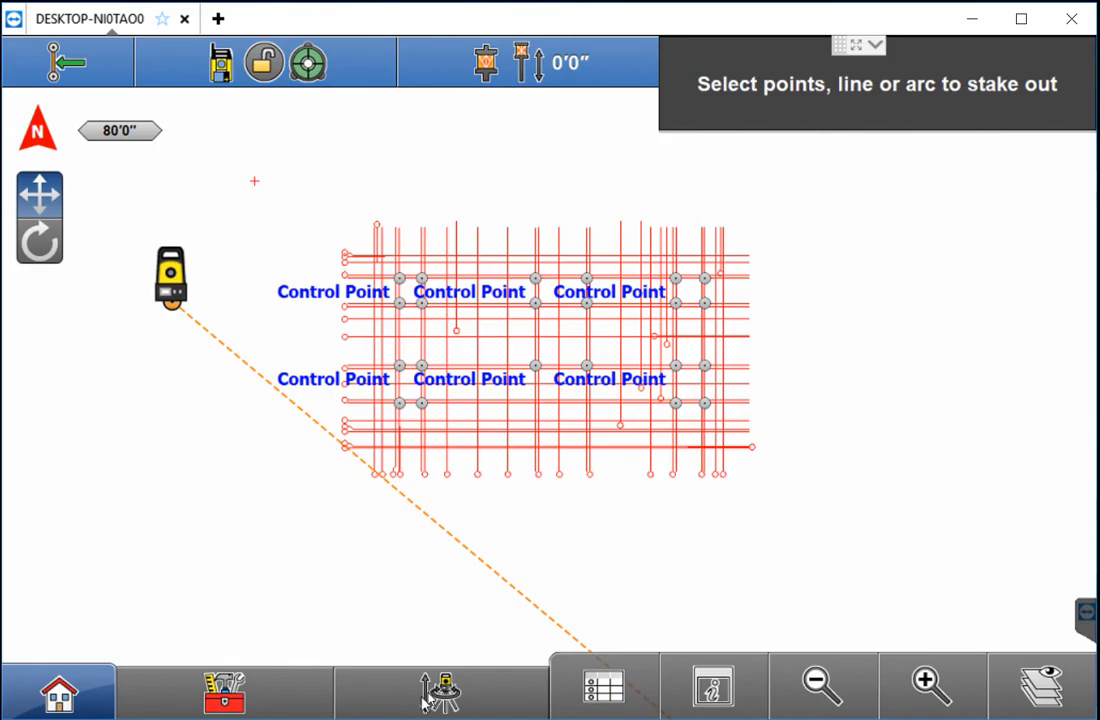
{"action": "left_click", "coordinate": [100, 690]}
{"action": "left_click", "coordinate": [658, 288]}
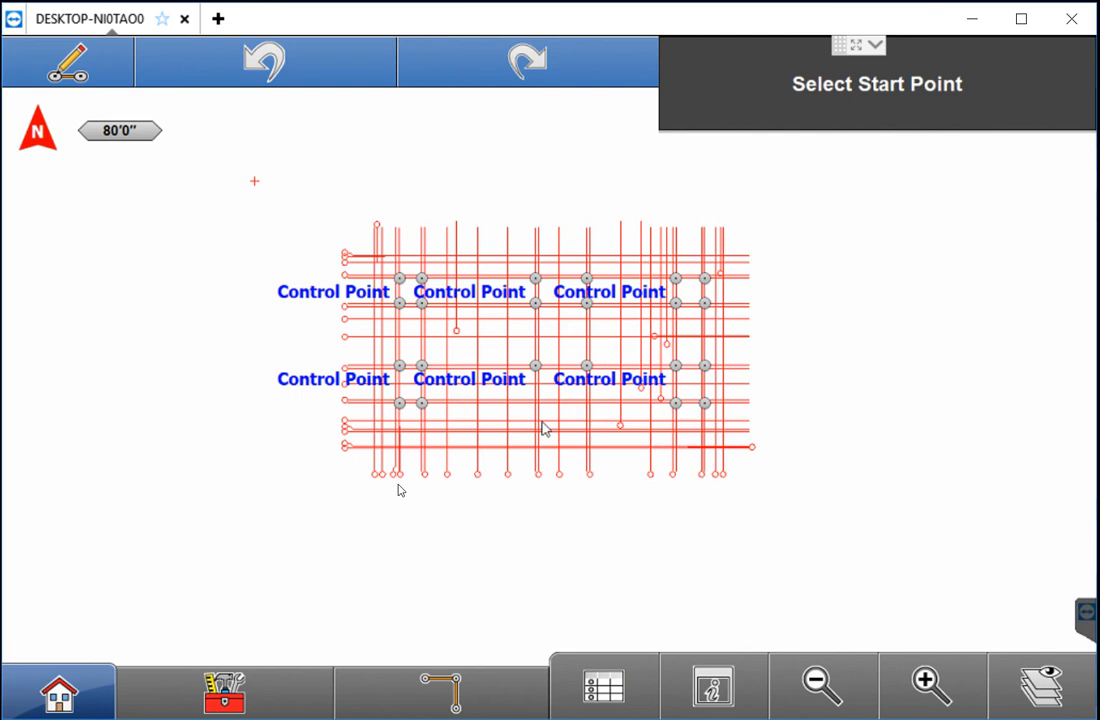
{"action": "left_click", "coordinate": [62, 686]}
{"action": "left_click", "coordinate": [572, 263]}
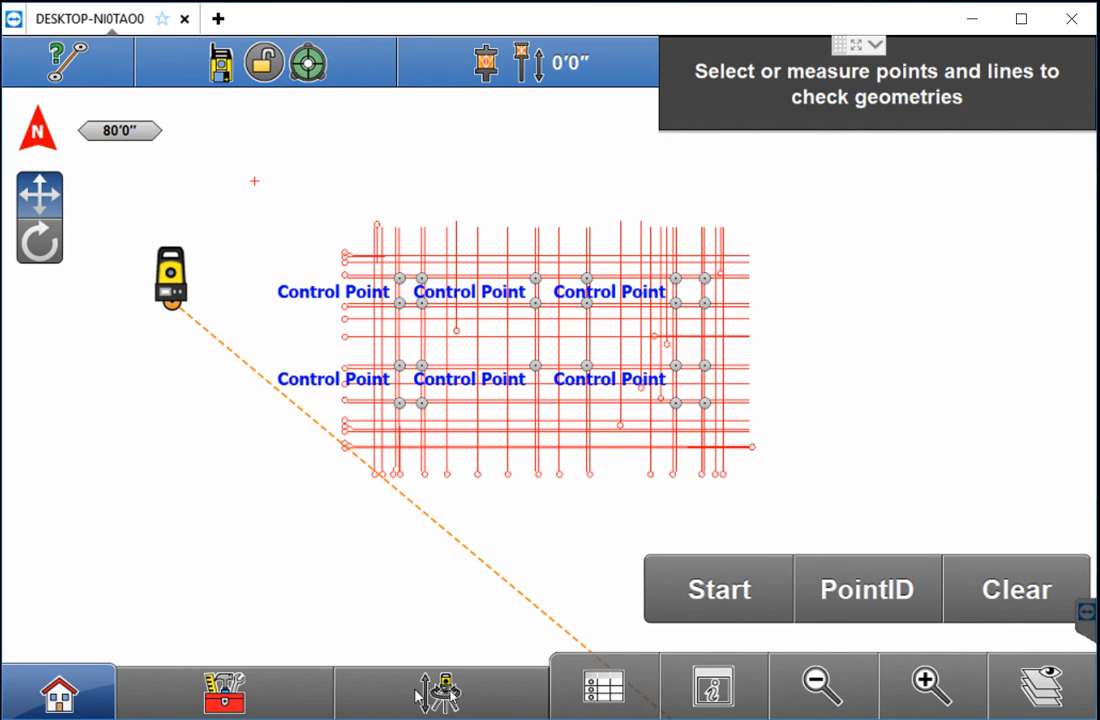
{"action": "left_click", "coordinate": [92, 700]}
{"action": "left_click", "coordinate": [312, 262]}
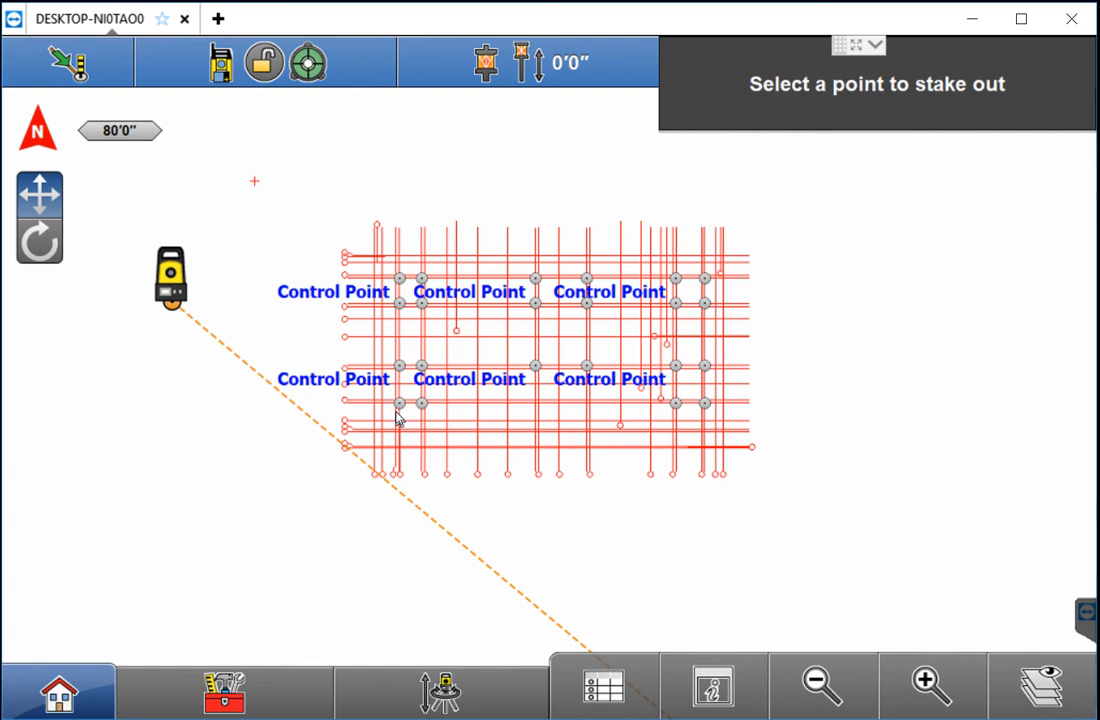
Examine the iCON robot 50 status options and open its Level & Compensator page.
{"action": "left_click", "coordinate": [240, 73]}
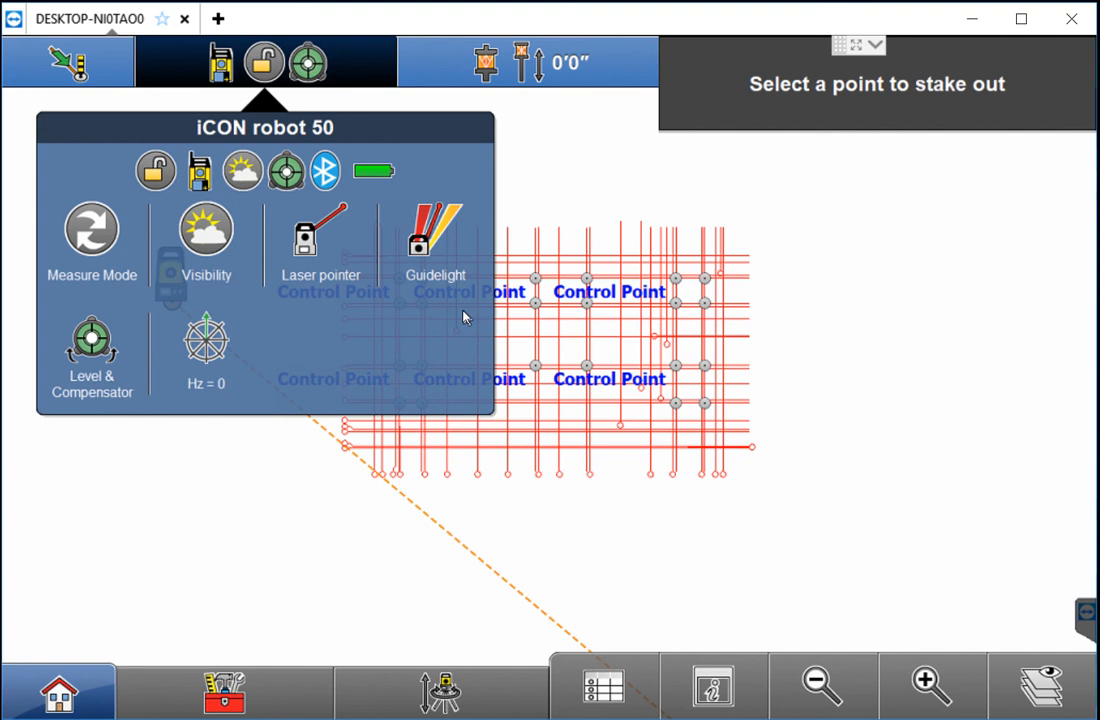
{"action": "left_click", "coordinate": [575, 340]}
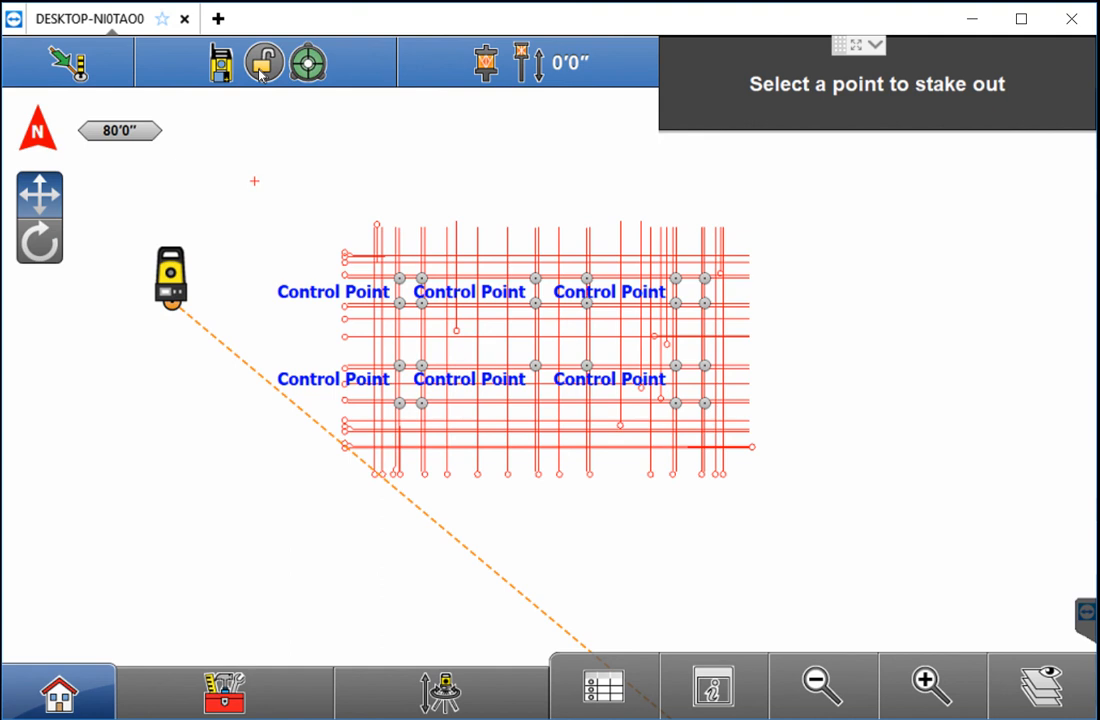
{"action": "left_click", "coordinate": [260, 72]}
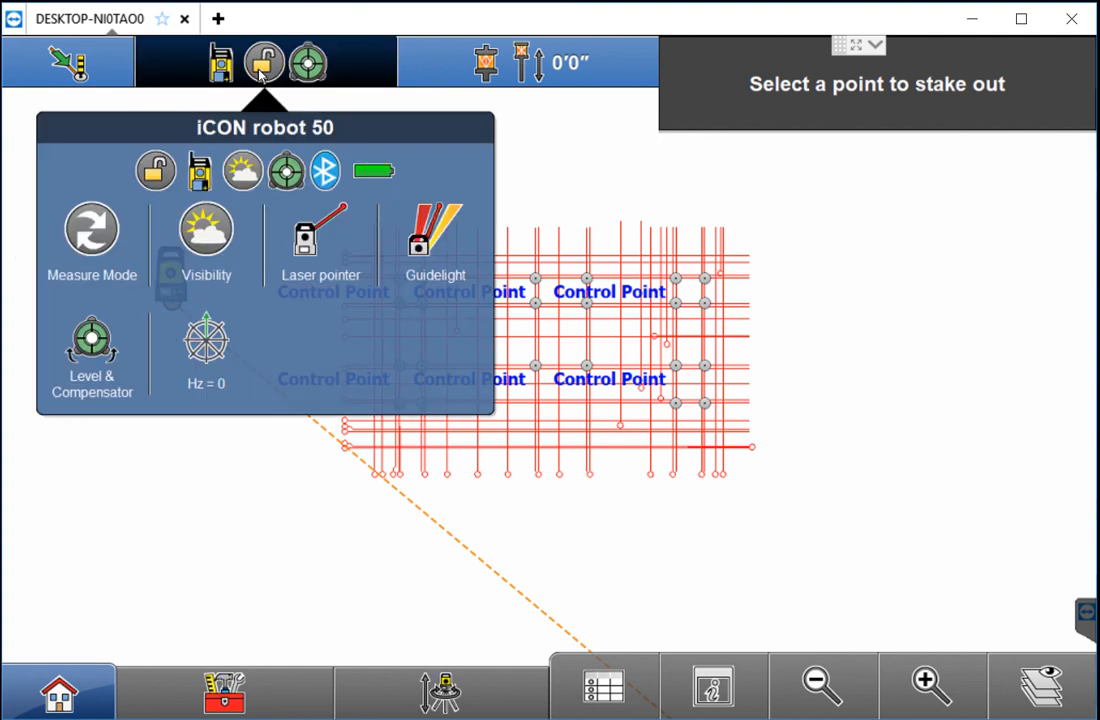
{"action": "left_click", "coordinate": [89, 347]}
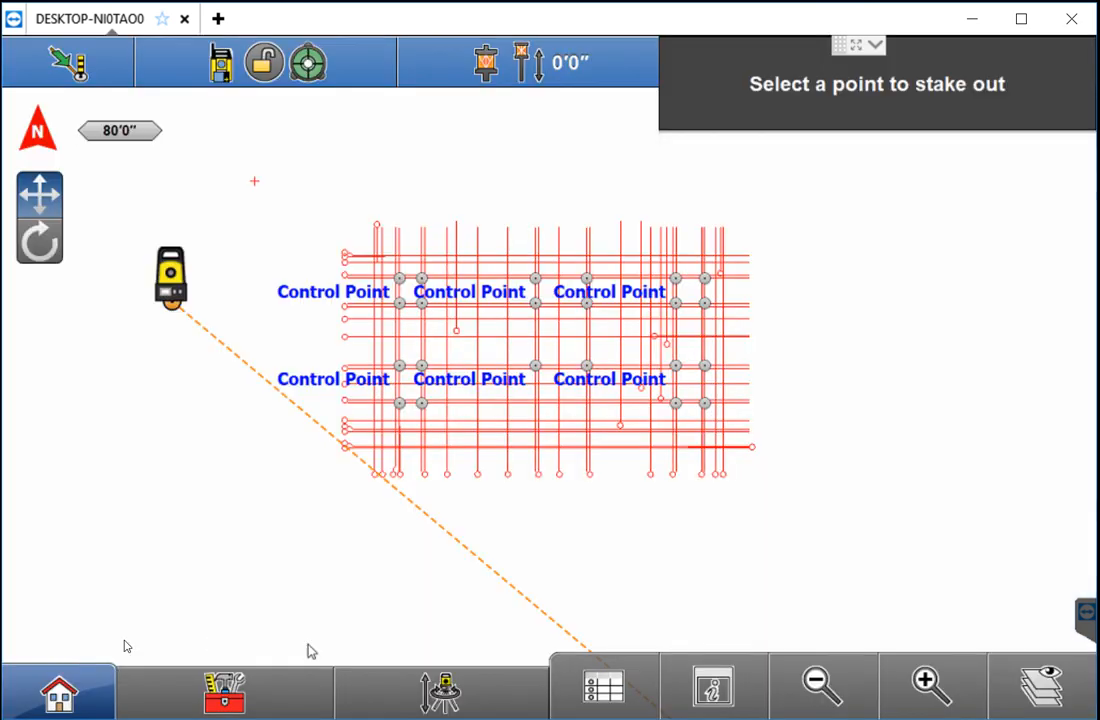
Reopen Layout Points from the home screen, view the available device setup methods and return to the map.
{"action": "left_click", "coordinate": [66, 694]}
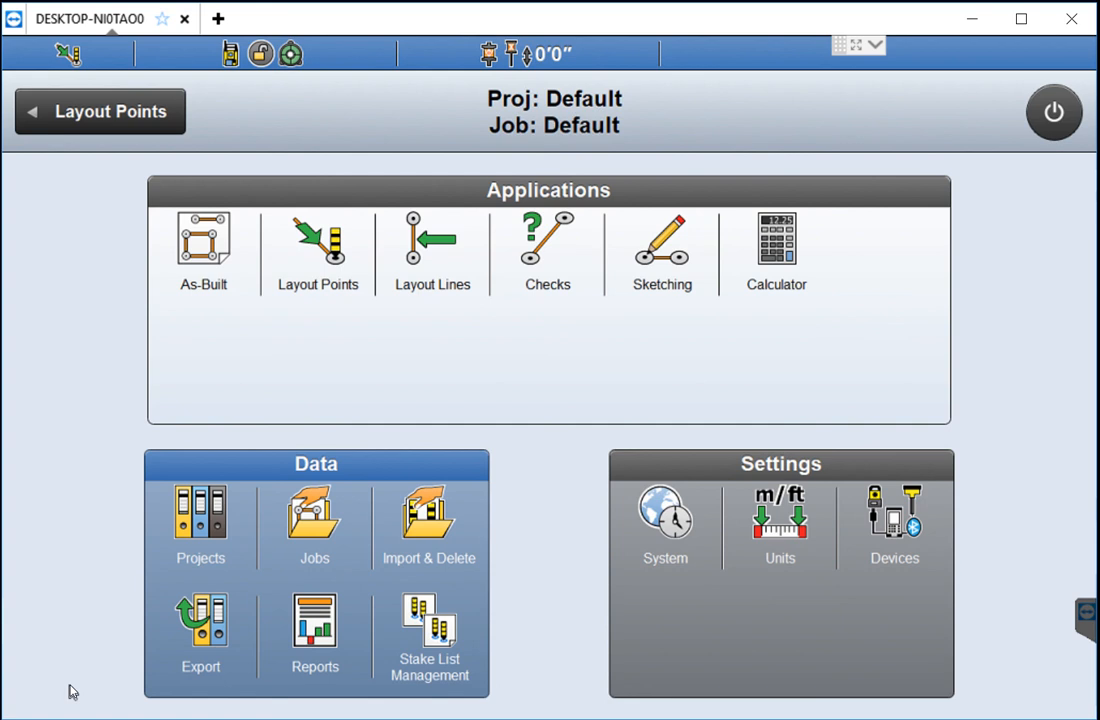
{"action": "left_click", "coordinate": [302, 280]}
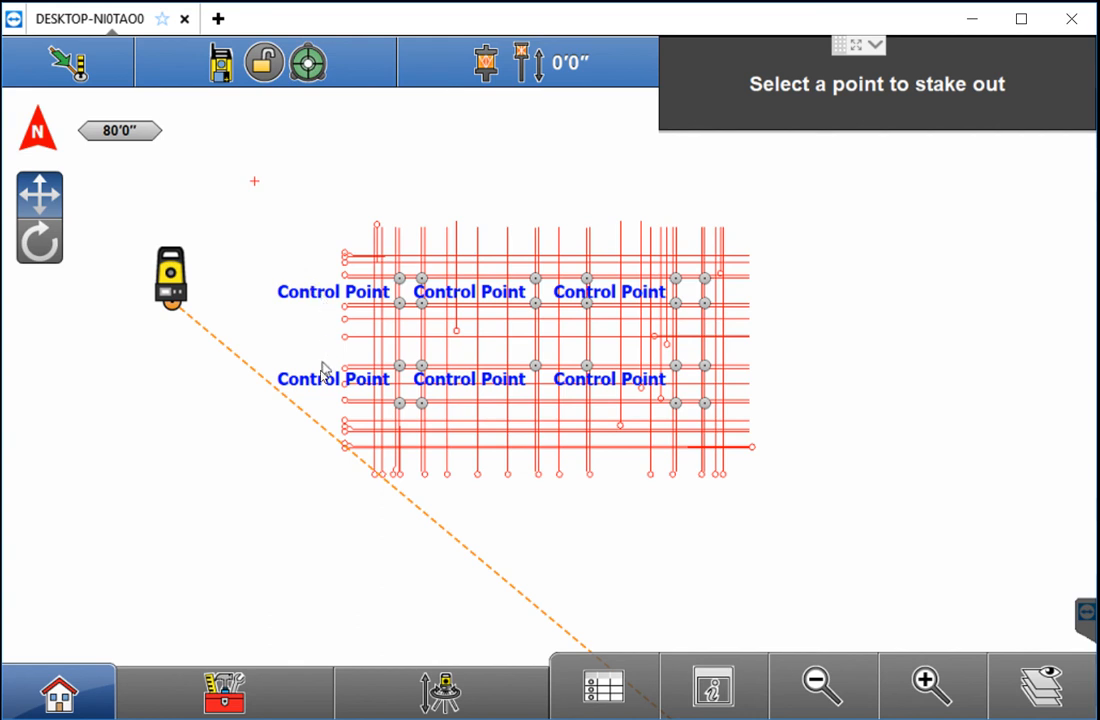
{"action": "left_click", "coordinate": [441, 687]}
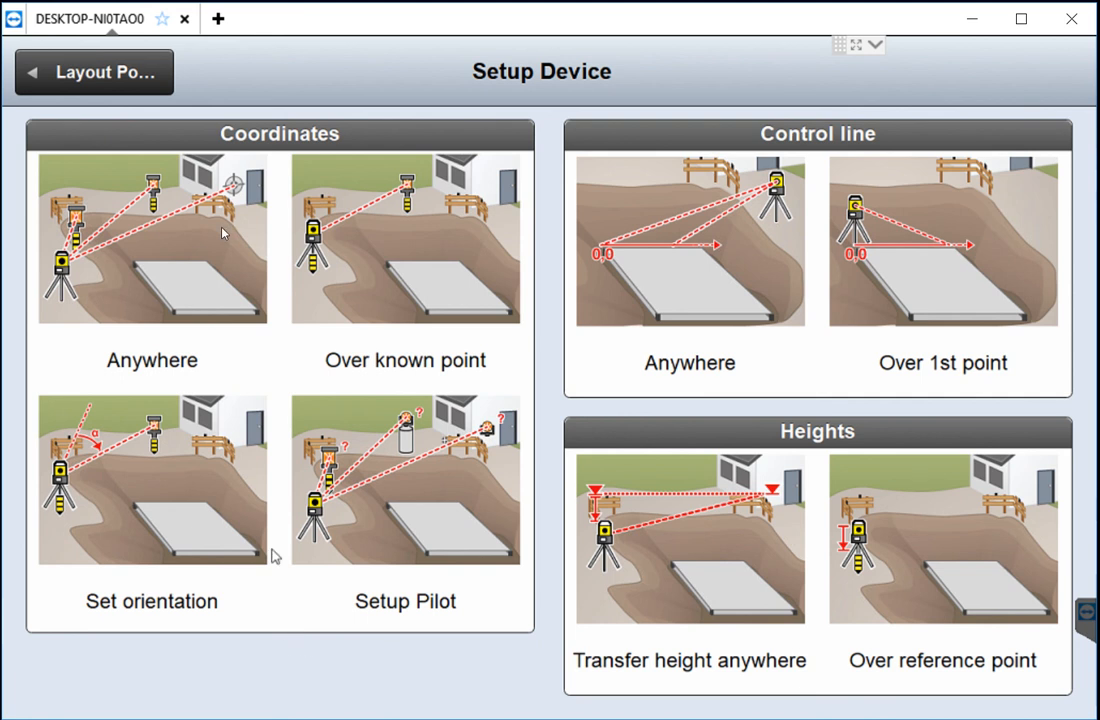
{"action": "left_click", "coordinate": [112, 72]}
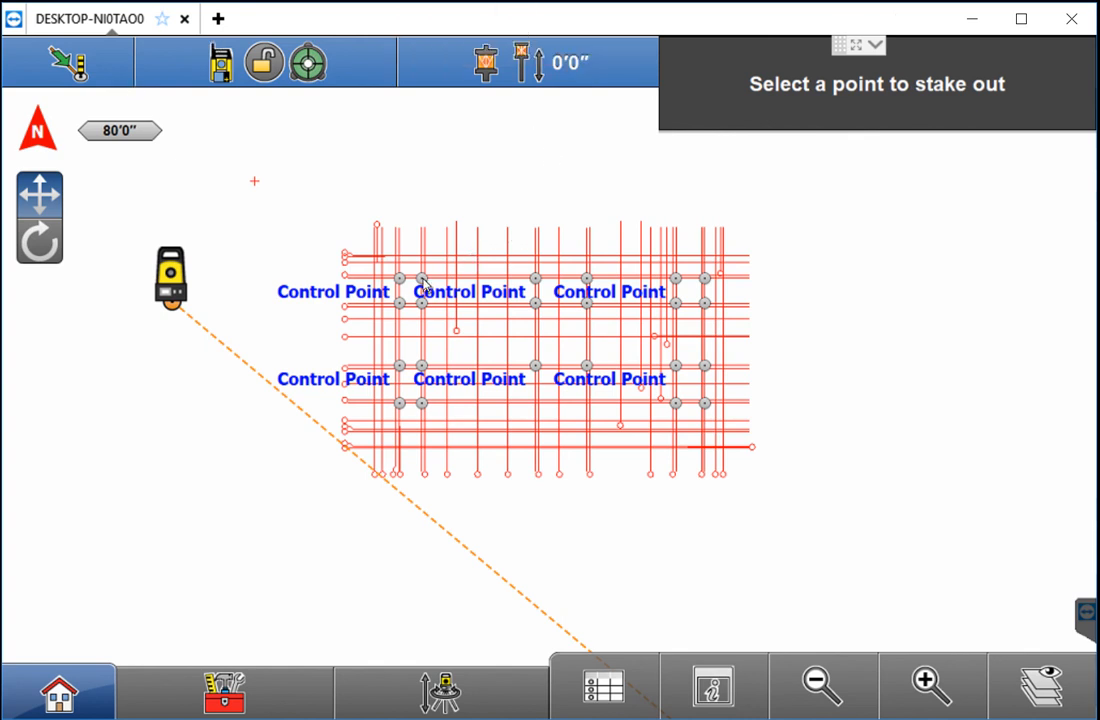
Select the top grid intersection point in the second column of the plan for stake-out.
{"action": "left_click", "coordinate": [423, 281]}
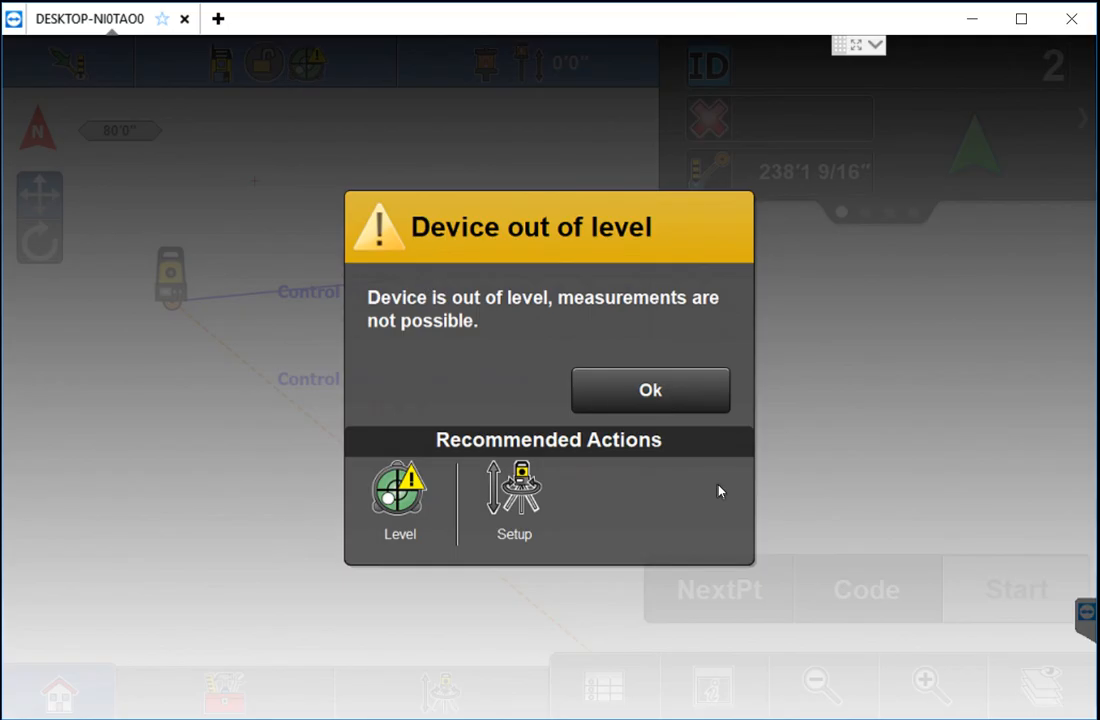